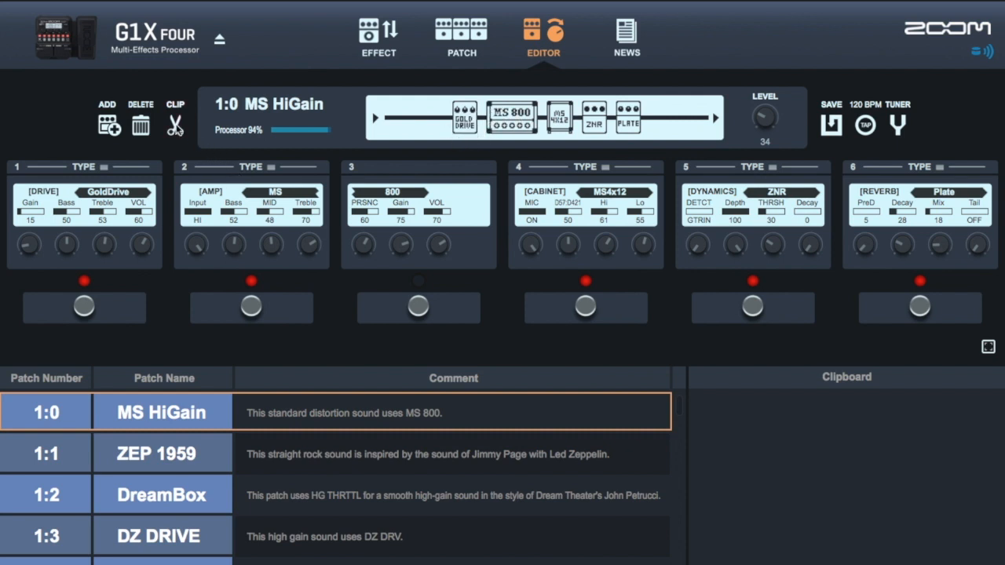
- Clip the GoldDrive, MS 800 and MS4x12 effects of patch 1:0 to the clipboard
left_click(175, 126)
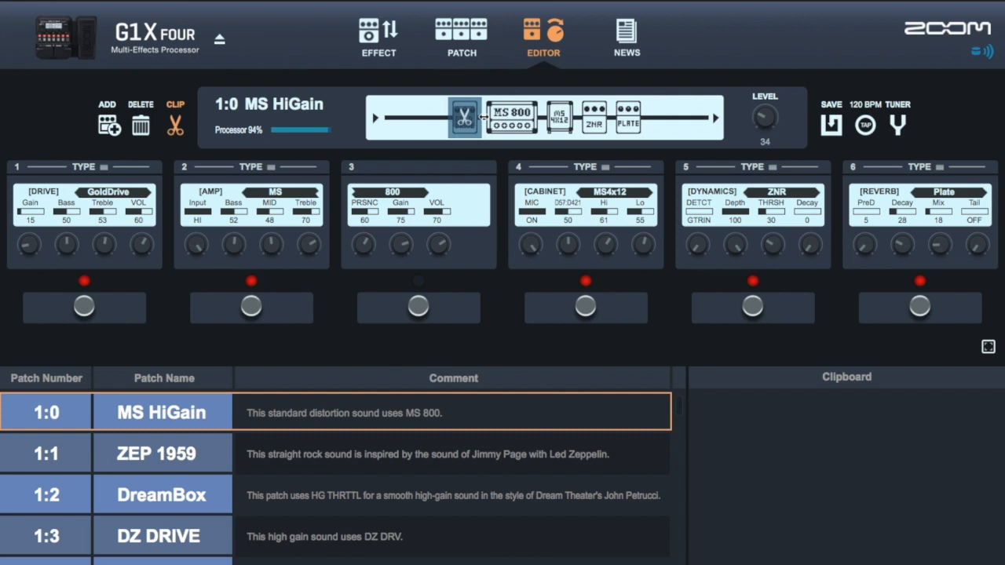
left_click_drag(482, 116, 492, 122)
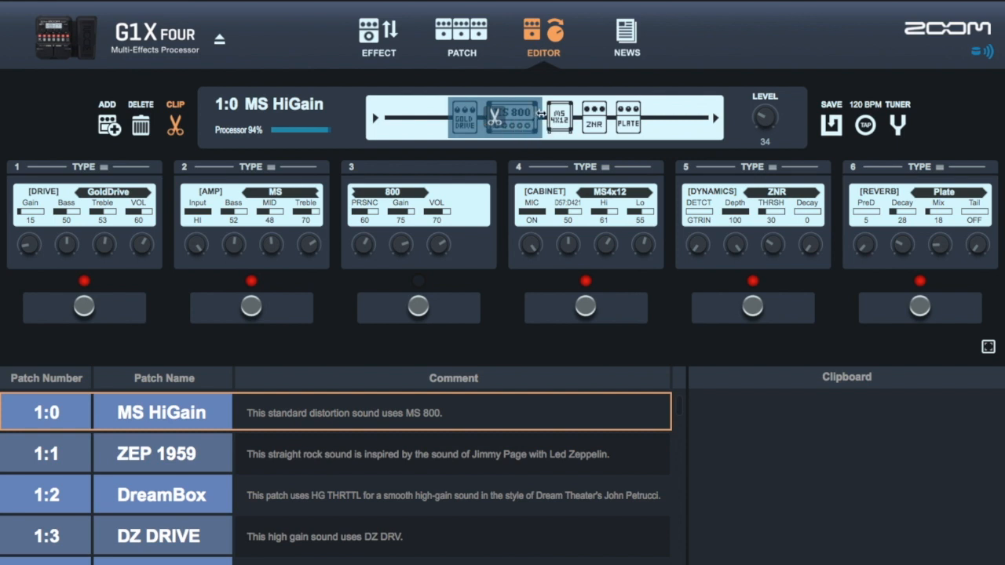
left_click_drag(541, 114, 547, 122)
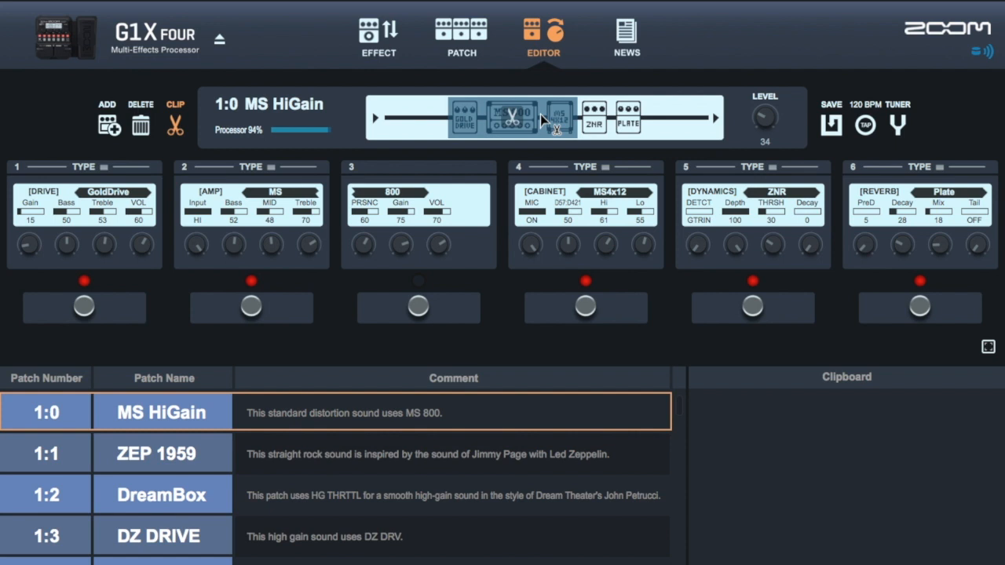
left_click(541, 114)
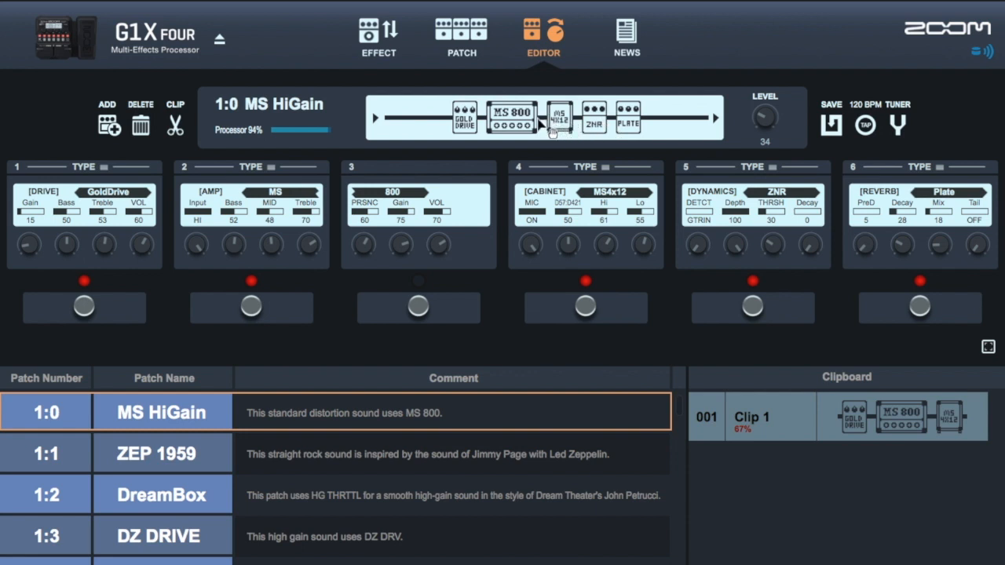
- Clip the MS4x12, ZNR and Plate effects as one clip and the Plate reverb alone as another clip
left_click(175, 125)
left_click(473, 117)
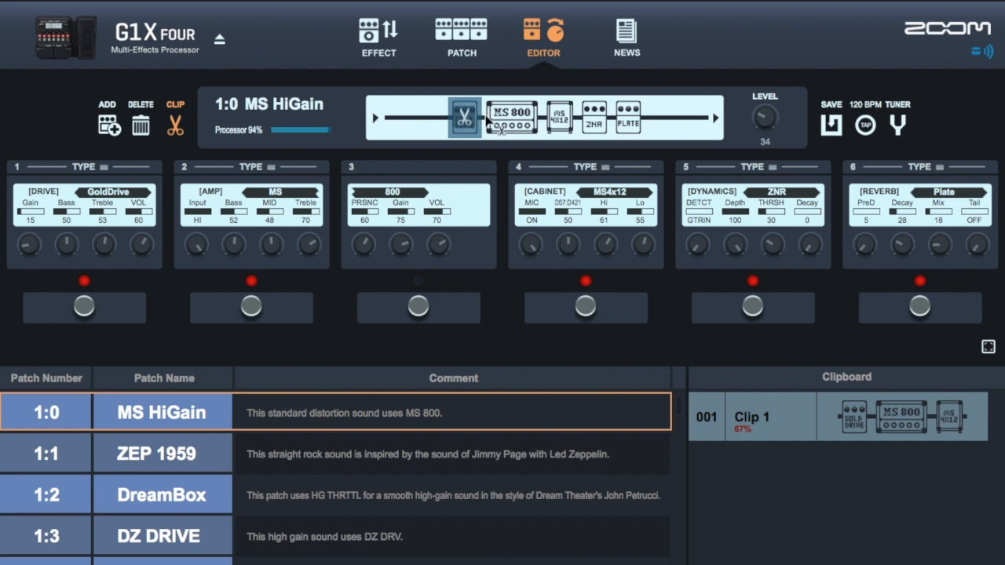
left_click_drag(482, 114, 547, 120)
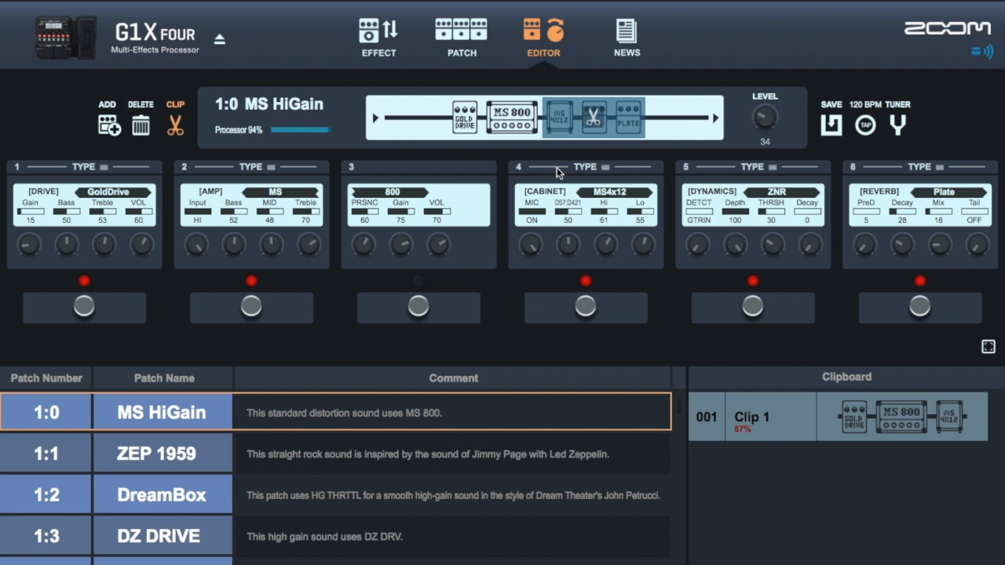
left_click(624, 120)
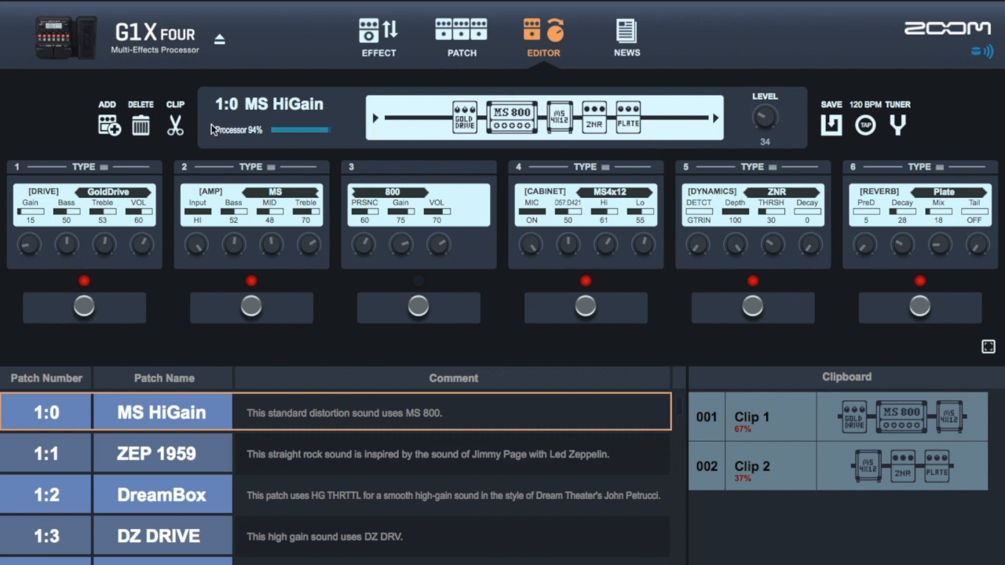
left_click(174, 126)
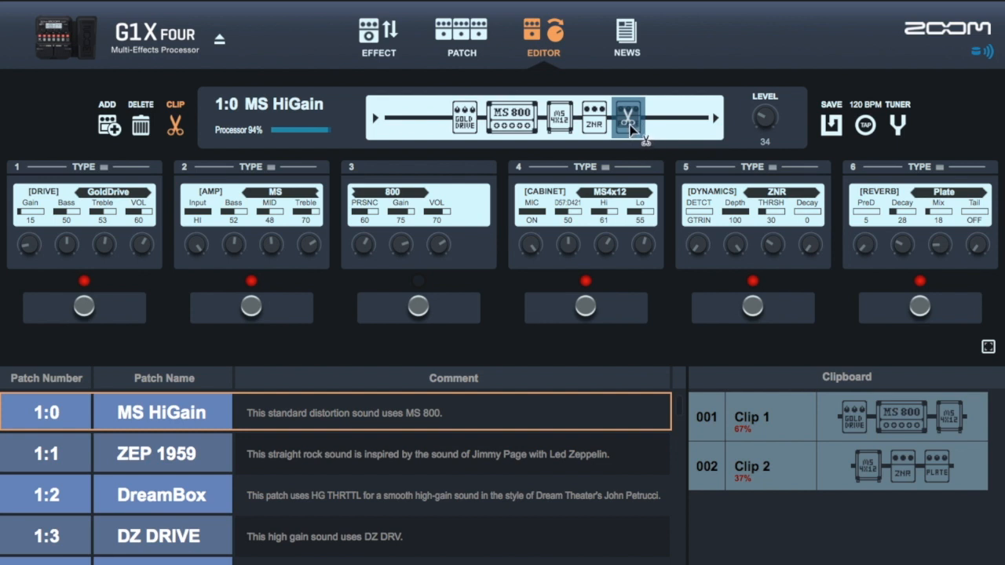
left_click(633, 127)
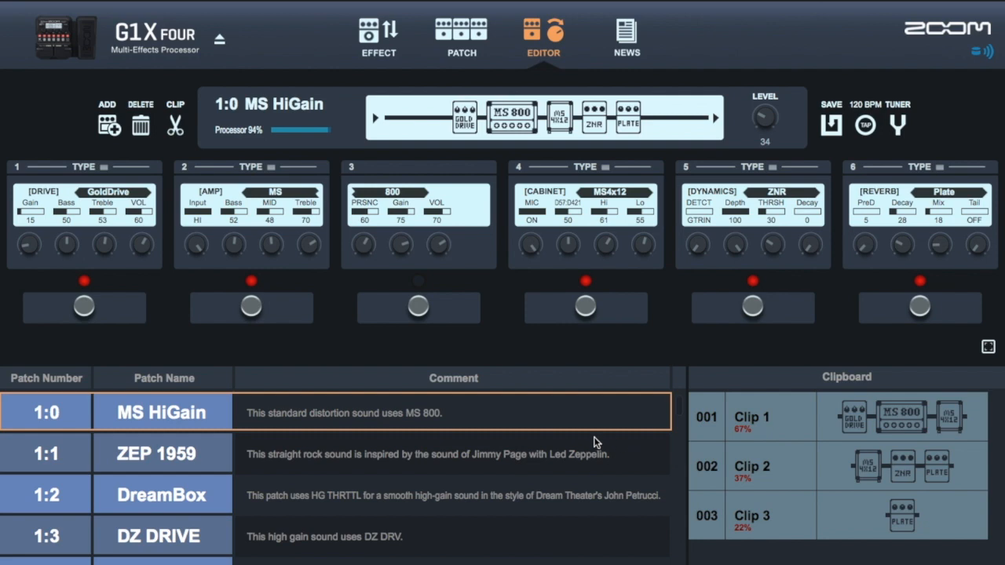
- Select the empty patch 5:1 in the patch list
scroll(595, 443, "down", 8)
scroll(598, 439, "down", 18)
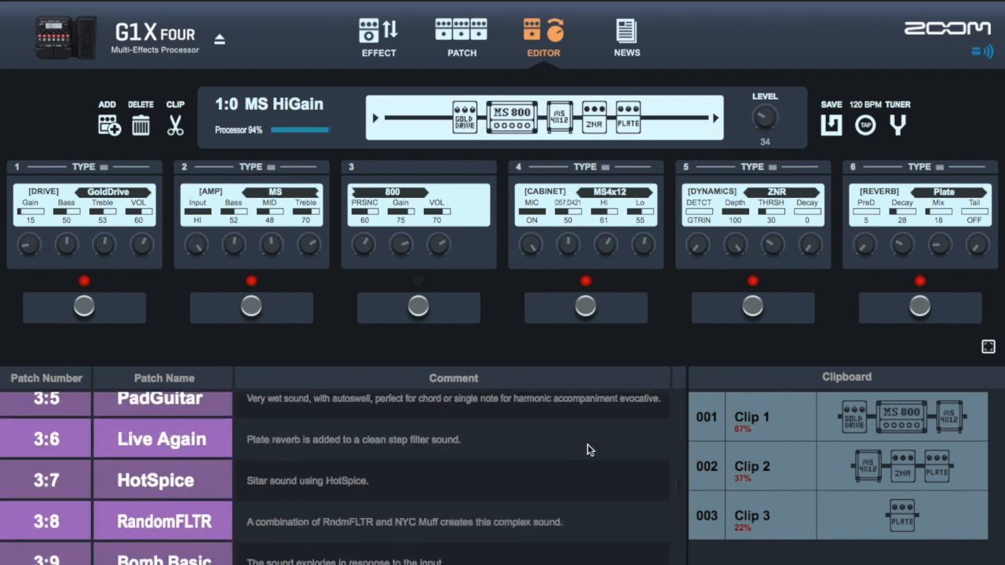
scroll(590, 450, "down", 17)
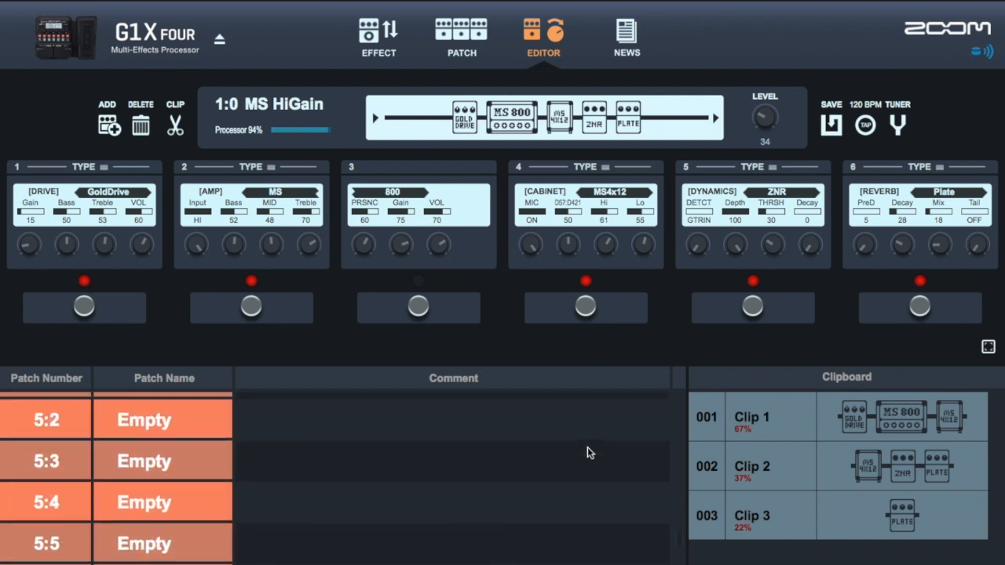
scroll(587, 453, "up", 2)
scroll(578, 453, "down", 1)
scroll(90, 470, "down", 1)
scroll(119, 490, "down", 5)
scroll(173, 467, "up", 6)
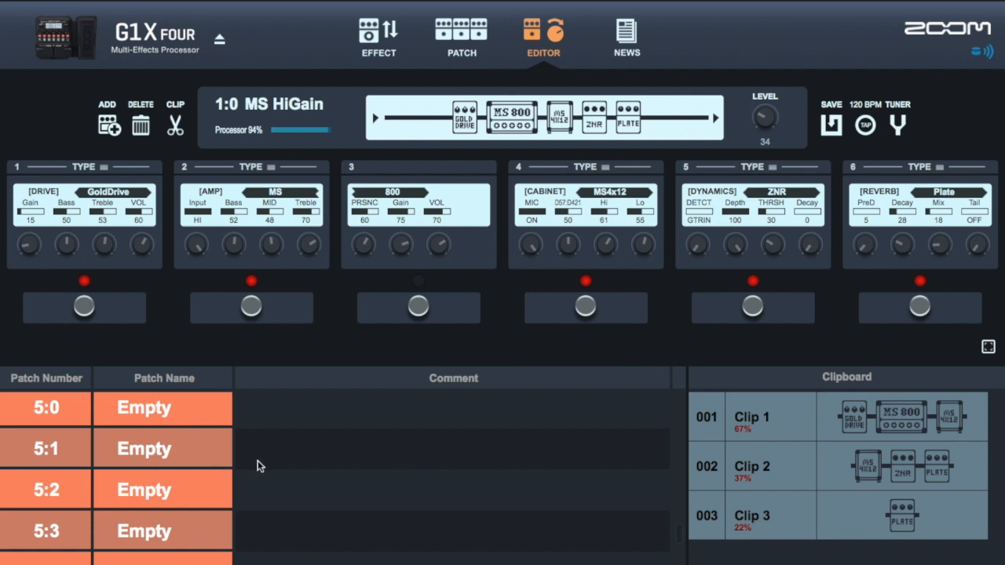
left_click(409, 448)
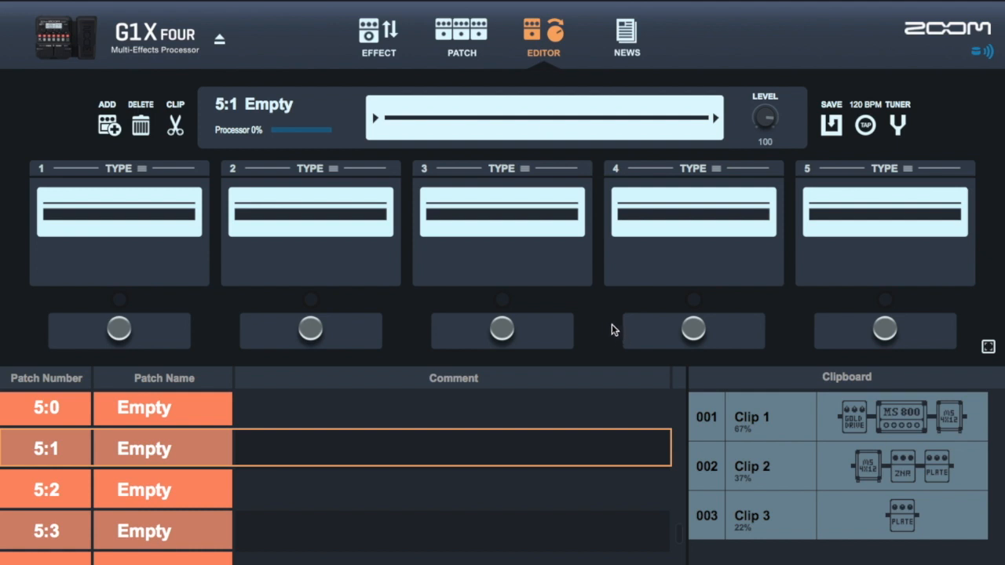
- Insert Clip 1 into the effect chain of patch 5:1
left_click(831, 413)
mouse_move(844, 419)
left_mouse_down()
mouse_move(549, 211)
mouse_move(453, 90)
mouse_move(498, 116)
left_mouse_up()
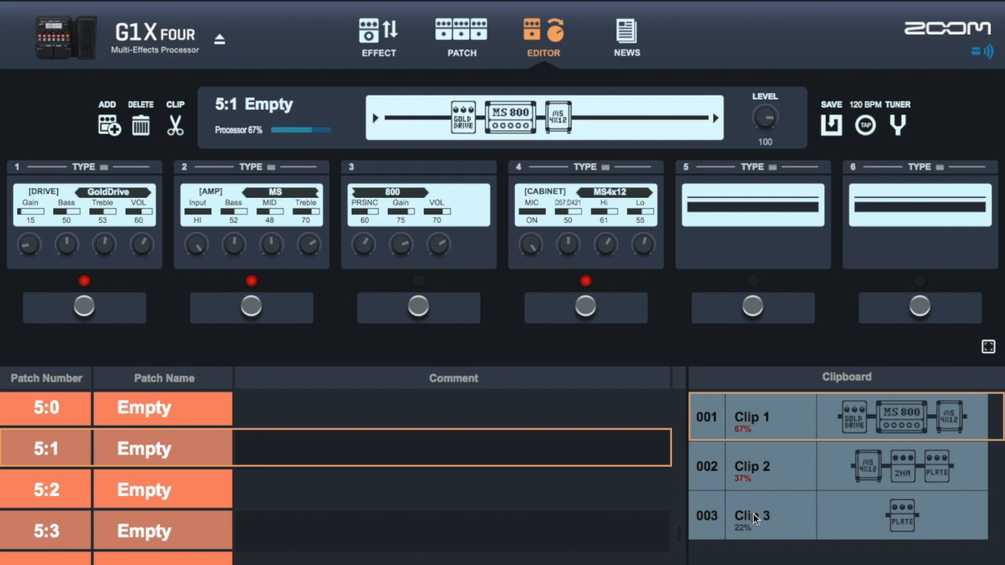
- Insert Clip 3's Plate reverb into the chain and move it to the end after MS4x12
left_click(794, 511)
mouse_move(850, 516)
left_mouse_down()
mouse_move(792, 427)
mouse_move(723, 240)
mouse_move(666, 130)
mouse_move(652, 118)
mouse_move(633, 127)
left_mouse_up()
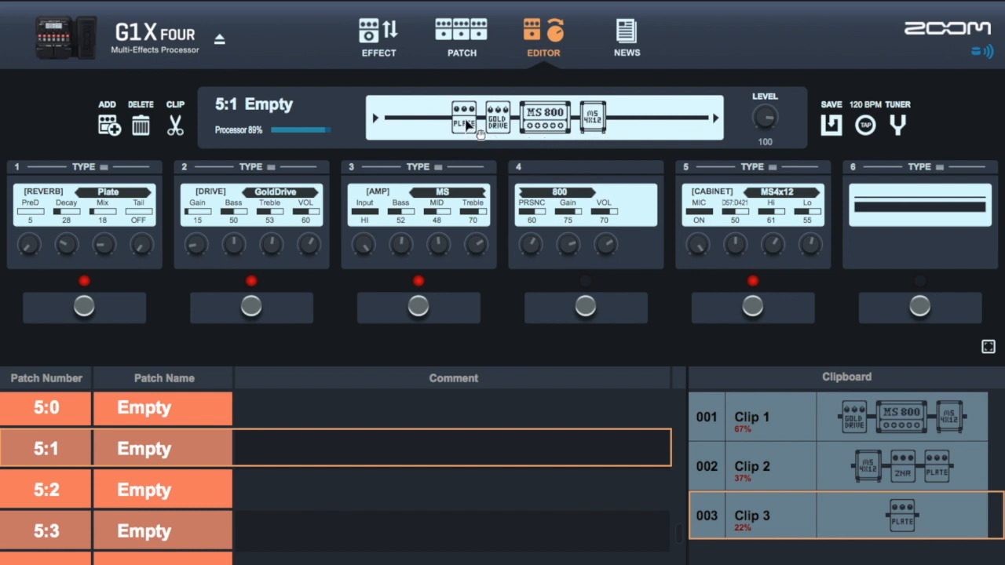
left_click_drag(467, 124, 597, 130)
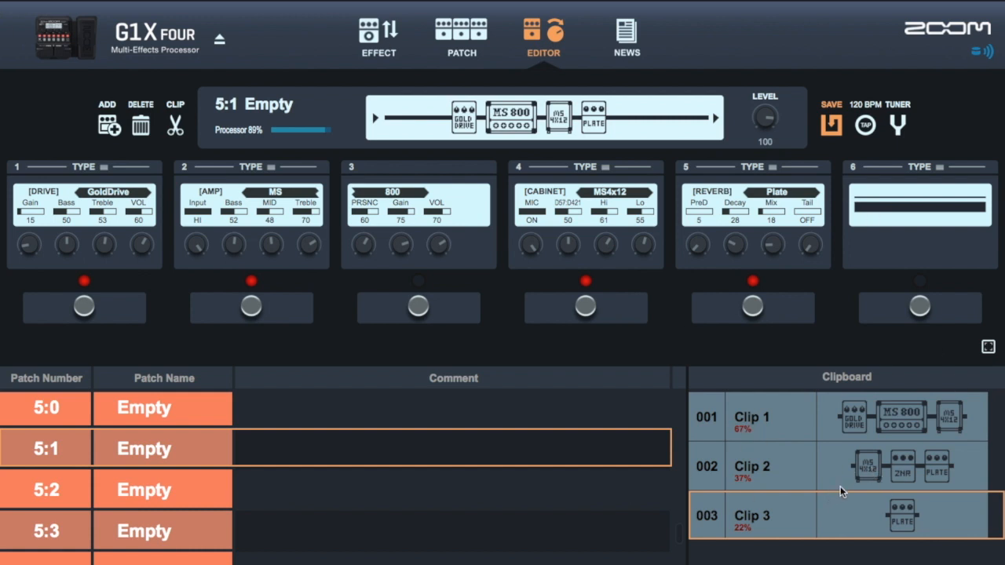
- Try to add Clip 2 to the patch's effect chain
left_click_drag(866, 468, 656, 141)
left_click_drag(820, 449, 440, 110)
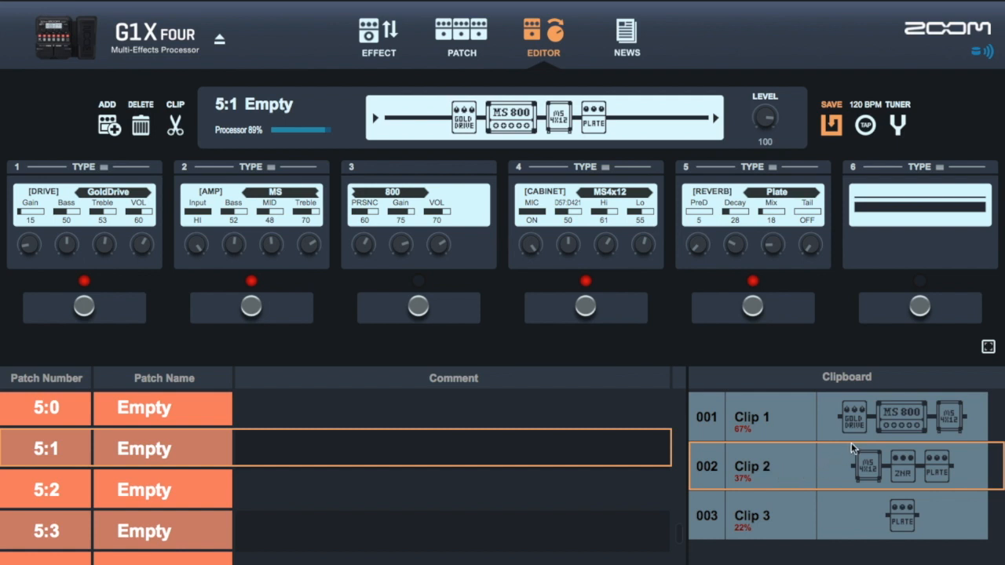
left_click(837, 418)
left_click(836, 471)
left_click(854, 505)
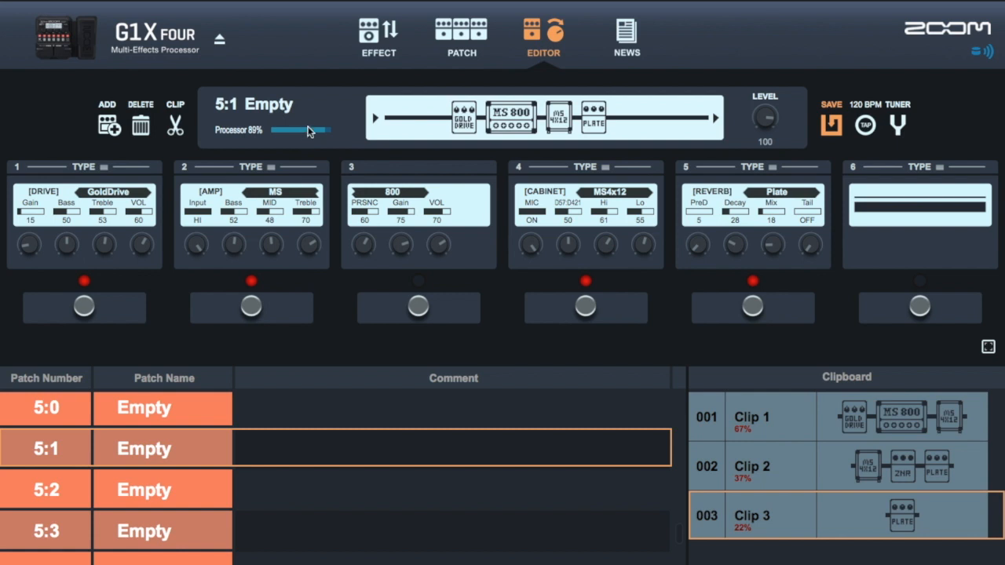
- Set effect slot 6 to the PEDAL type Output VP
left_click(939, 168)
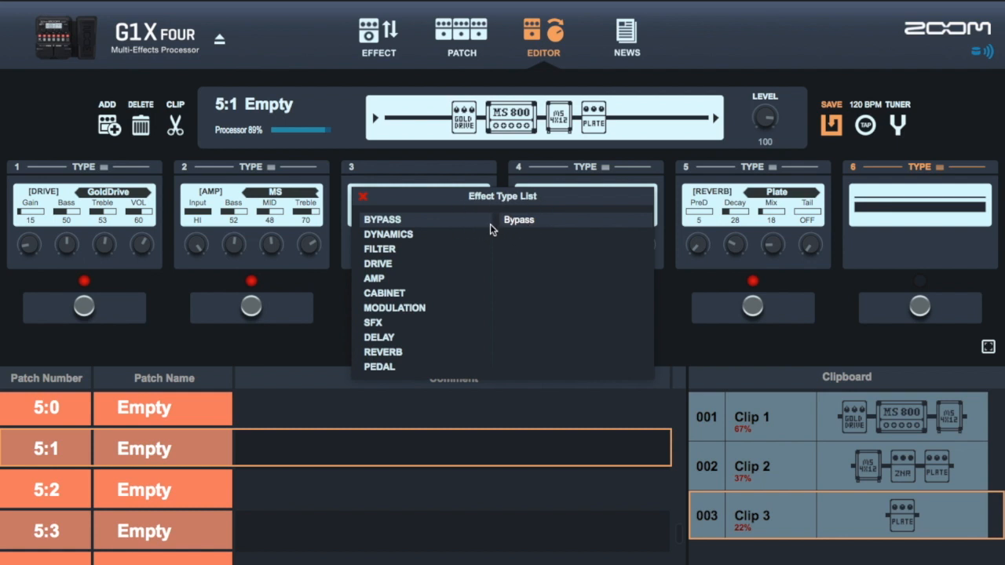
left_click(405, 235)
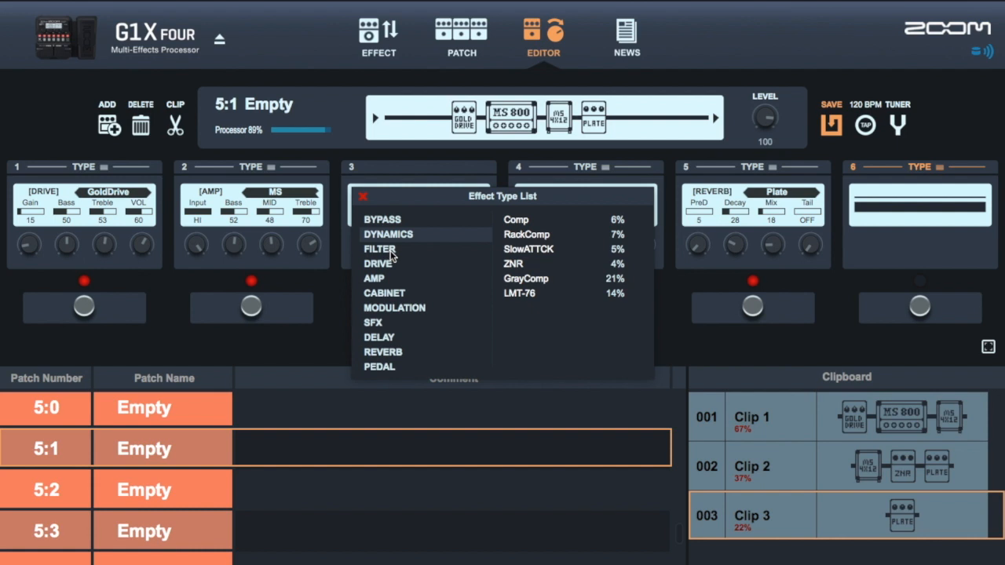
left_click(391, 251)
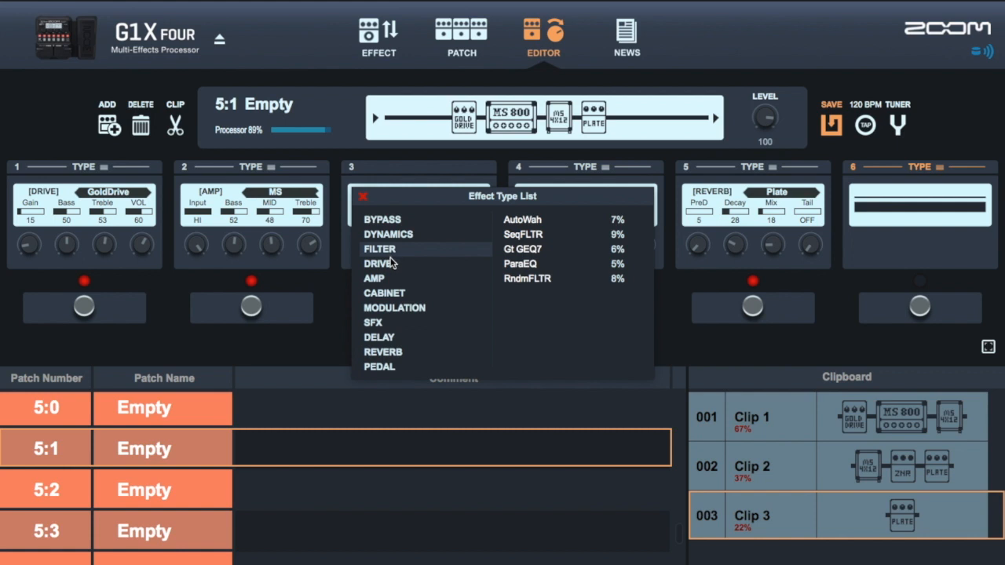
left_click(393, 266)
left_click(385, 367)
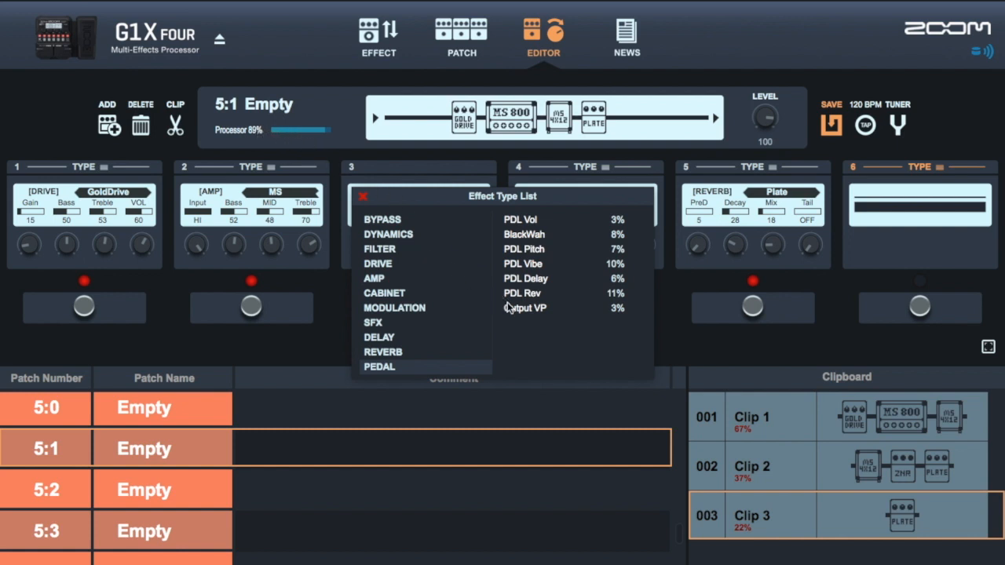
left_click(546, 309)
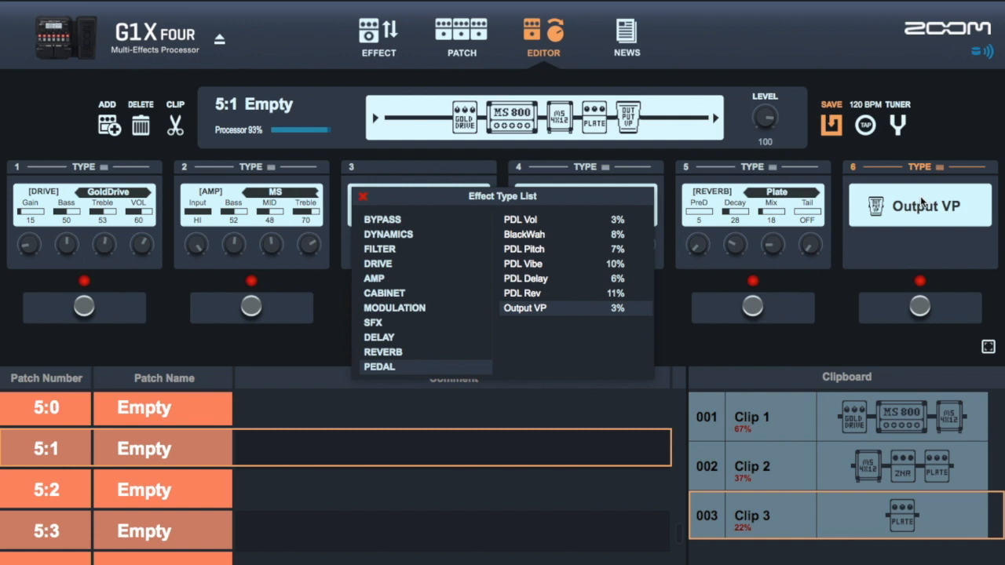
left_click(363, 197)
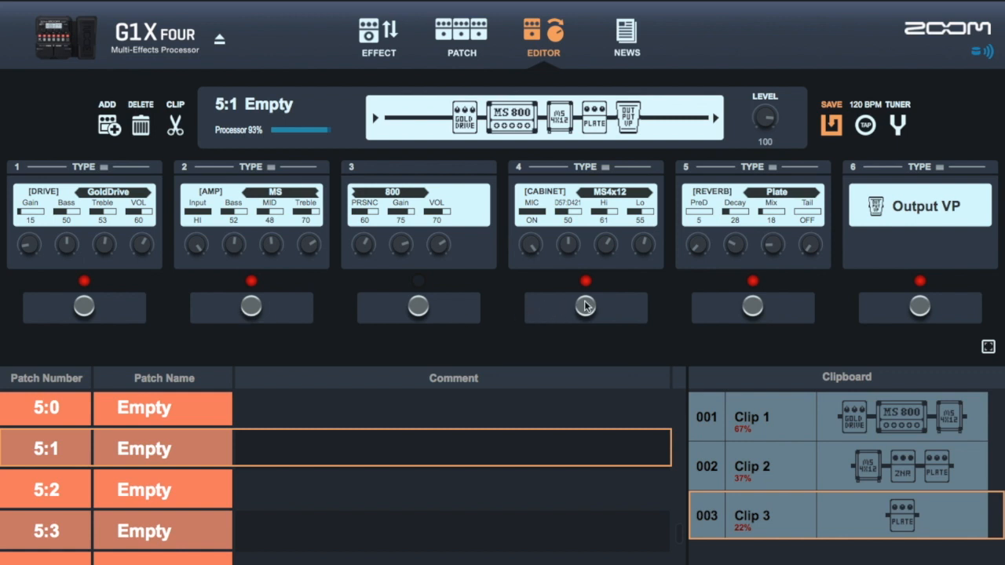
- Toggle the effects in slots 6, 5, 4 and 2 on and off
left_click(920, 308)
left_click(921, 308)
left_click(754, 310)
left_click(755, 310)
left_click(583, 307)
left_click(583, 307)
left_click(252, 306)
left_click(252, 306)
- Open the save dialog for patch 5:1 and cancel it
mouse_move(850, 556)
left_click(177, 128)
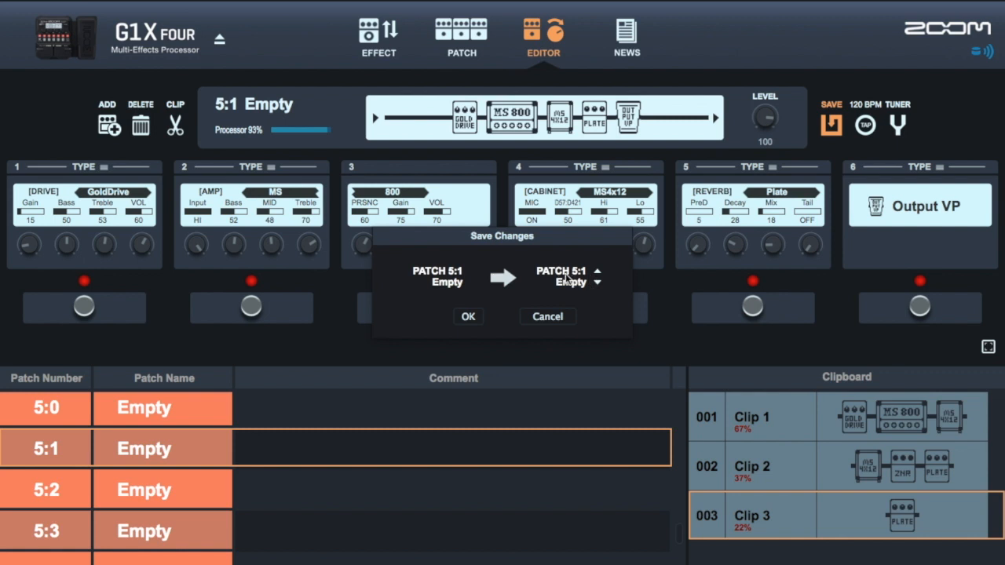
left_click(547, 316)
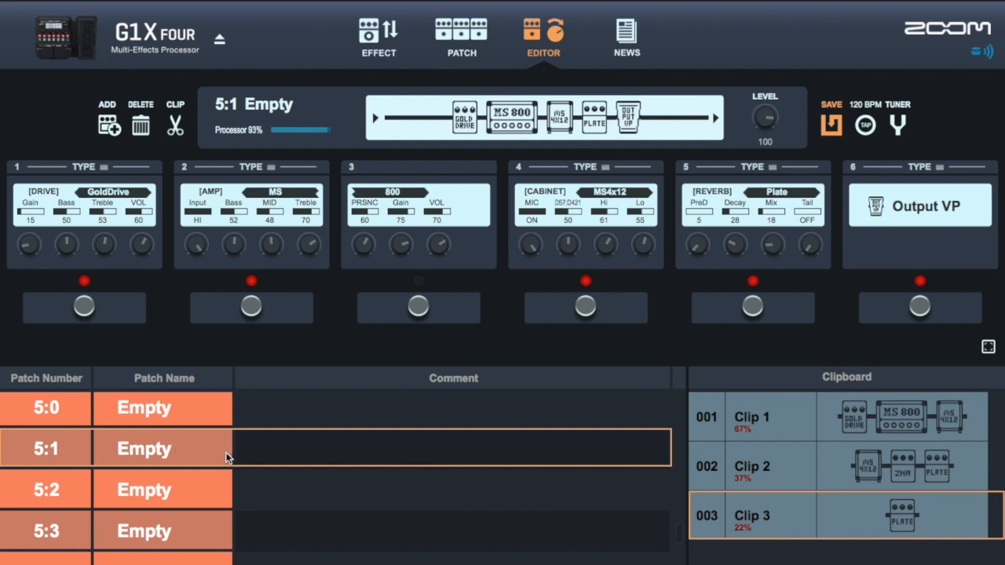
- Rename patch 5:1 as Wahoo1
double_click(139, 445)
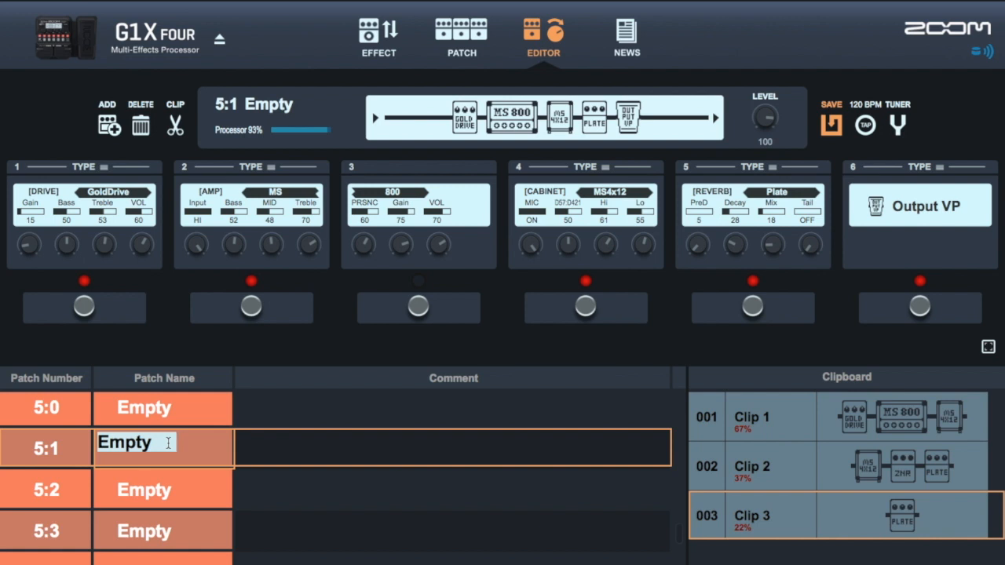
type("W")
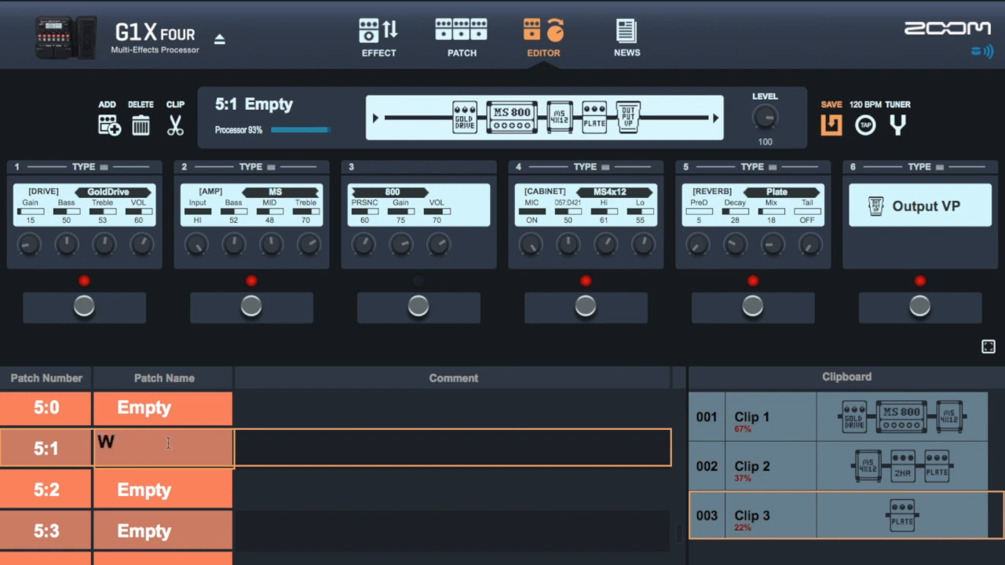
type("ahoo1")
key("Return")
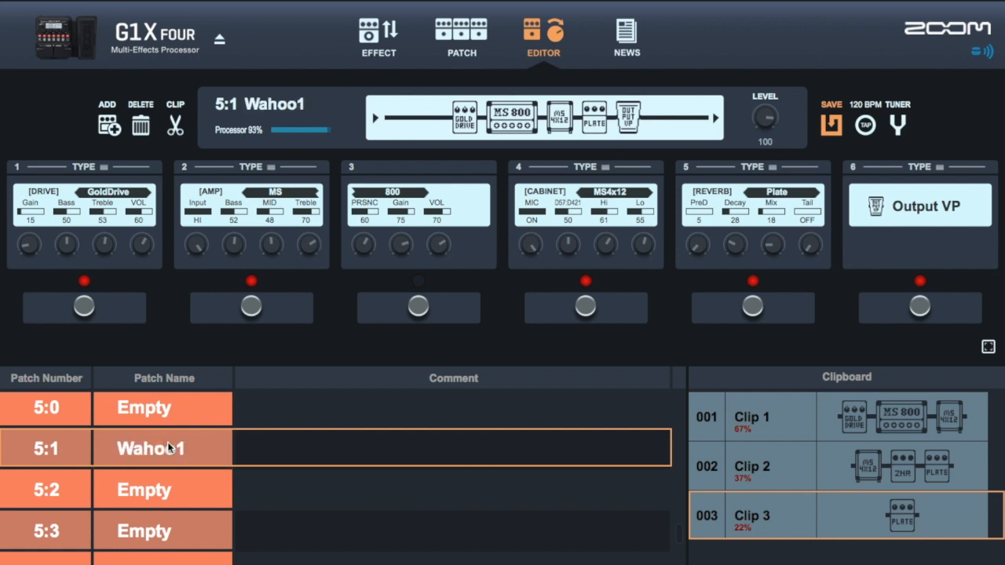
- Enter practice as the comment for patch 5:1
double_click(311, 456)
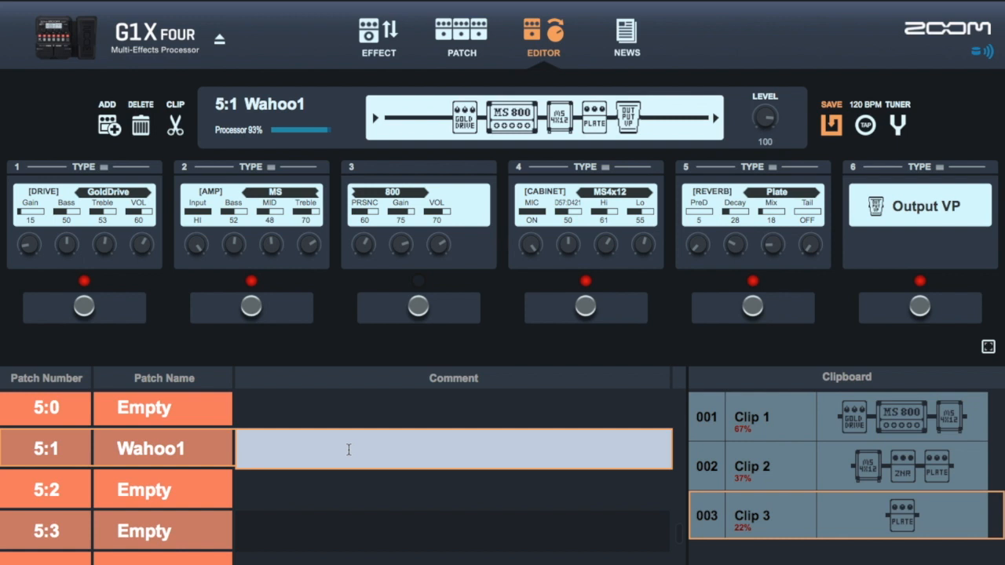
type("practice")
left_click(396, 497)
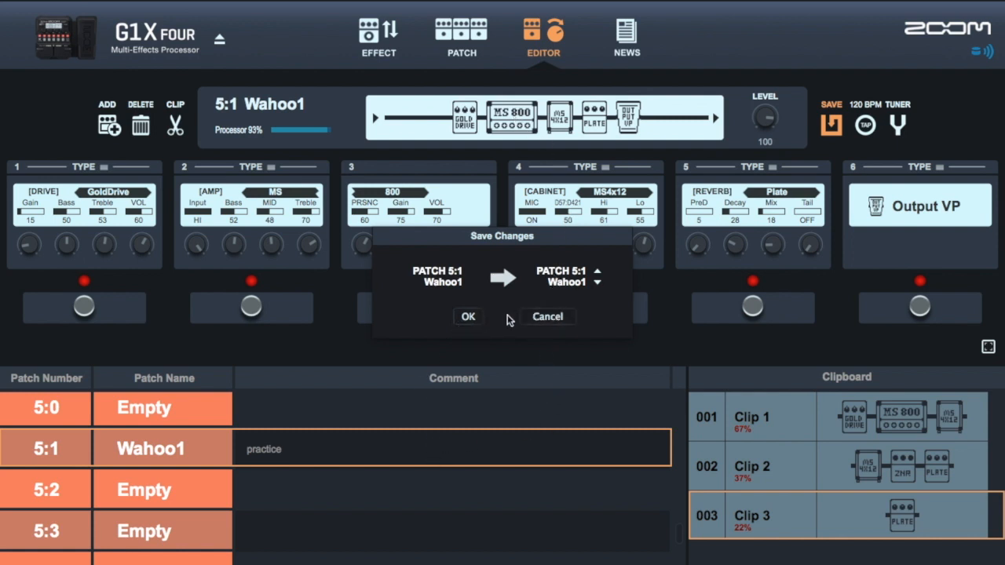
- Save the changes to patch 5:1 Wahoo1
left_click(598, 286)
left_click(597, 271)
left_click(468, 317)
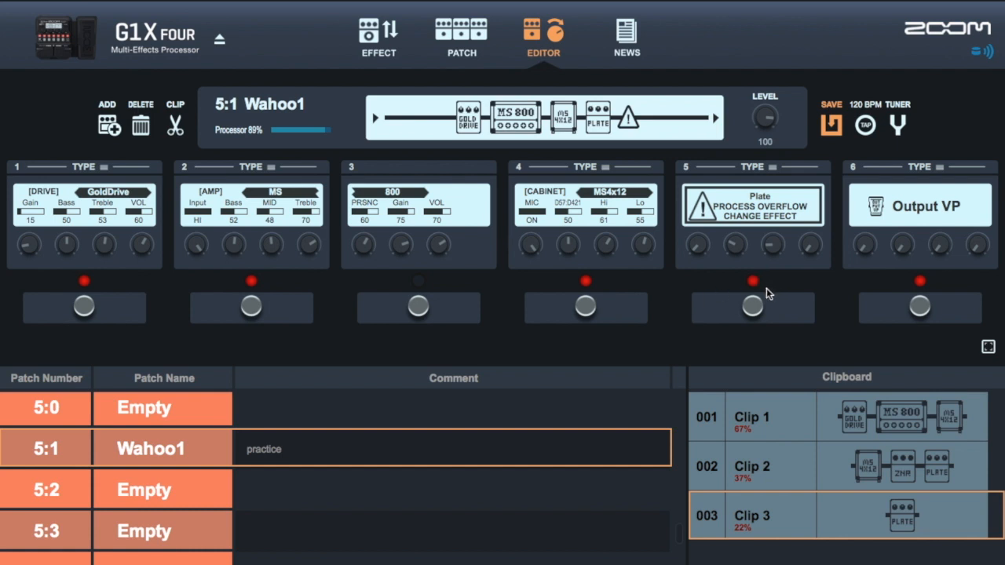
- Toggle the slot 5 Plate and slot 6 Output VP effects off and on
left_click(754, 307)
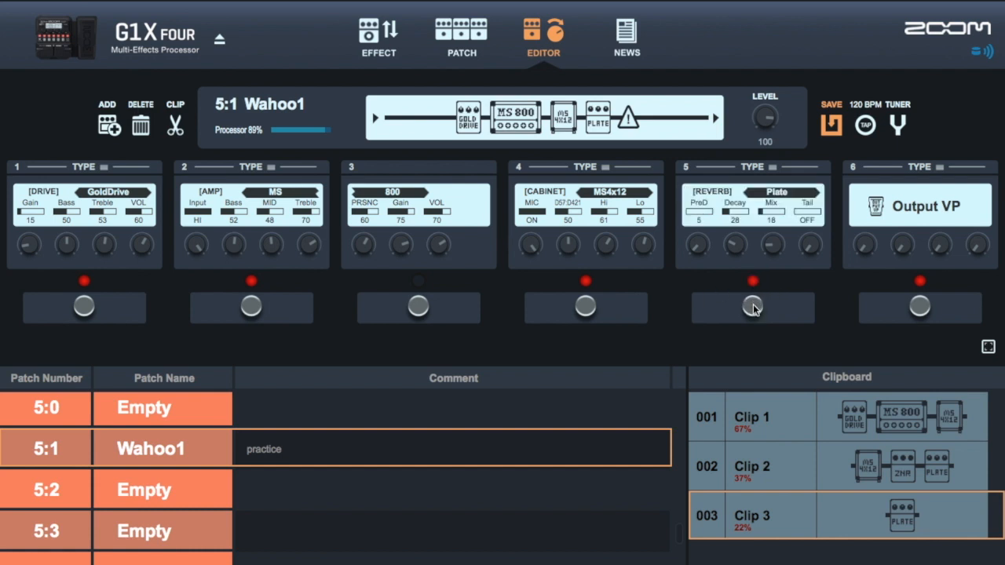
left_click(919, 306)
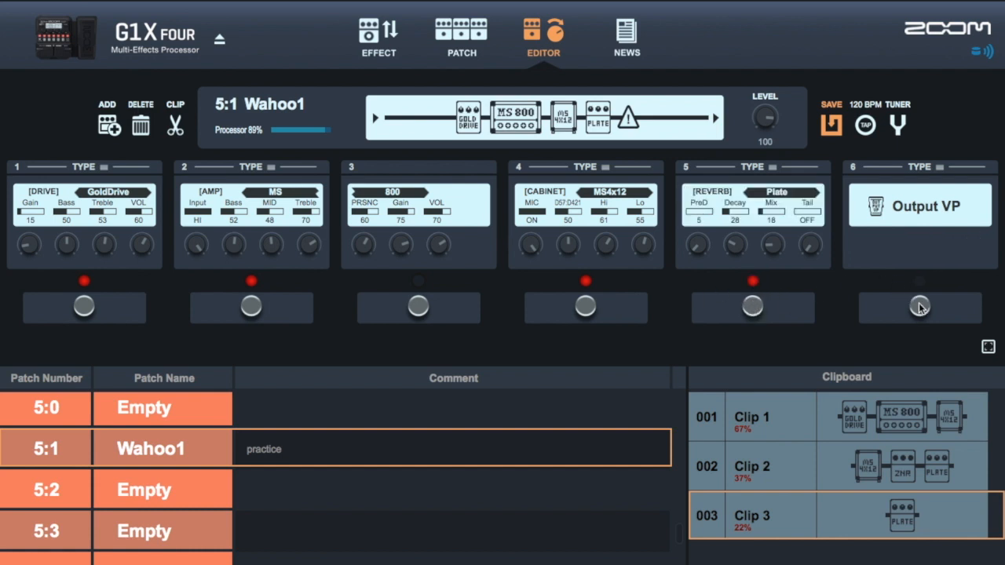
left_click(773, 304)
left_click(918, 305)
left_click(758, 305)
- Delete Clip 3 from the clipboard and rename Clip 1 as marshall
right_click(826, 496)
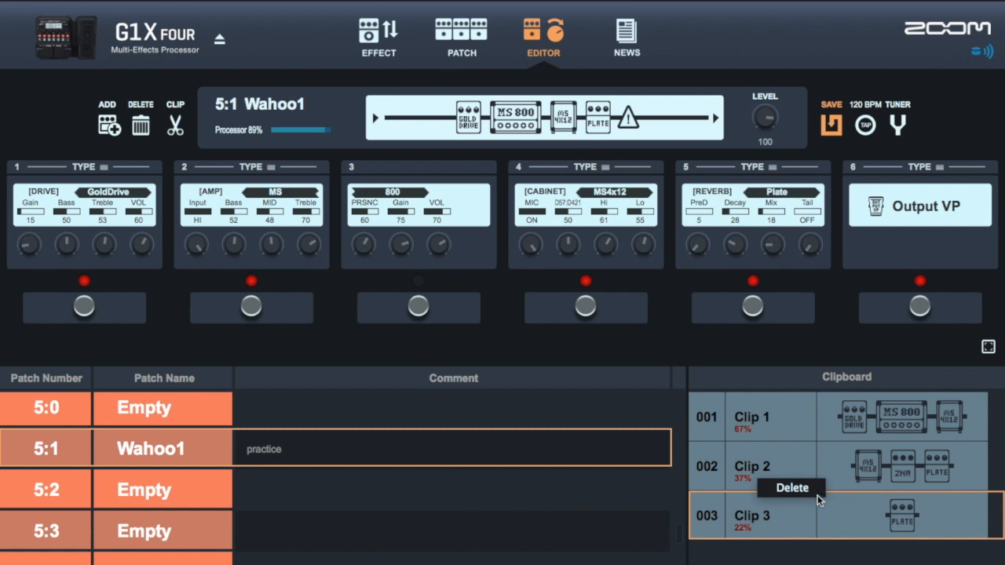
left_click(807, 489)
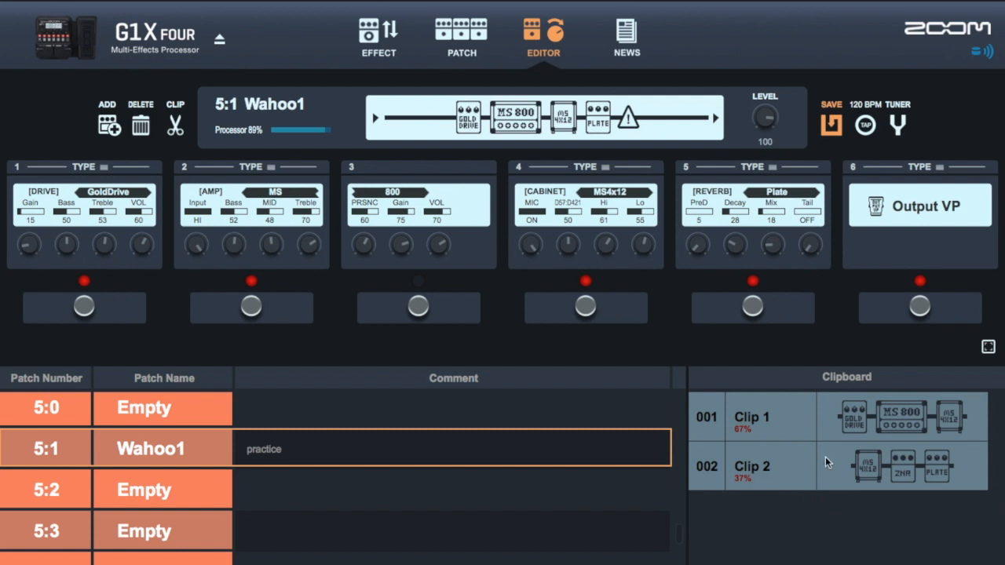
double_click(768, 416)
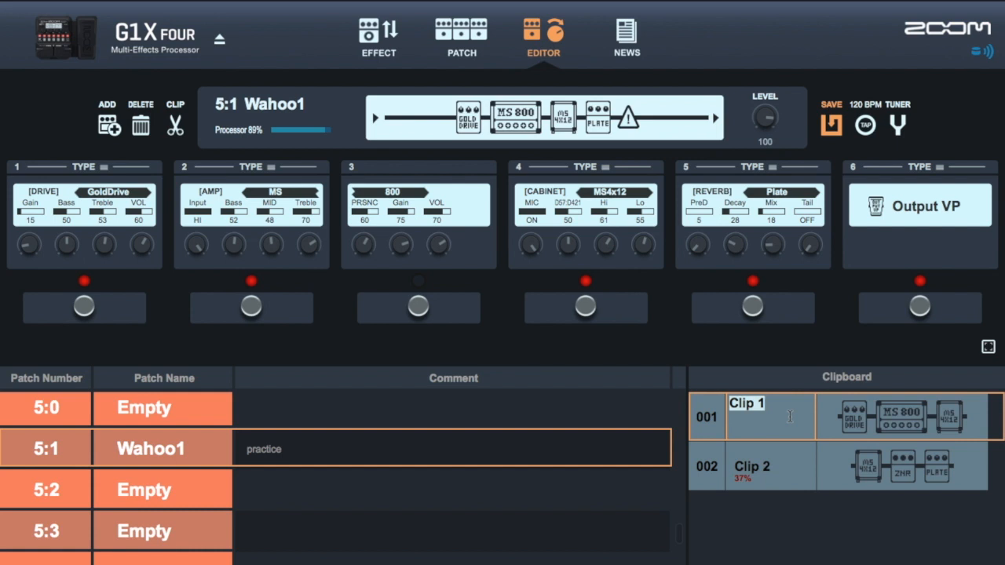
type("marshall")
key("BackSpace")
type("l")
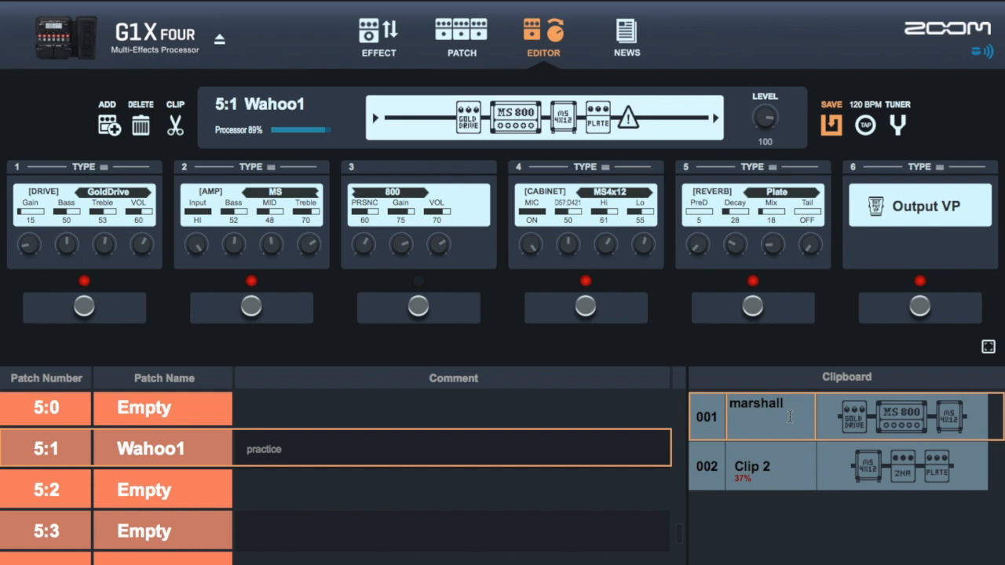
key("Return")
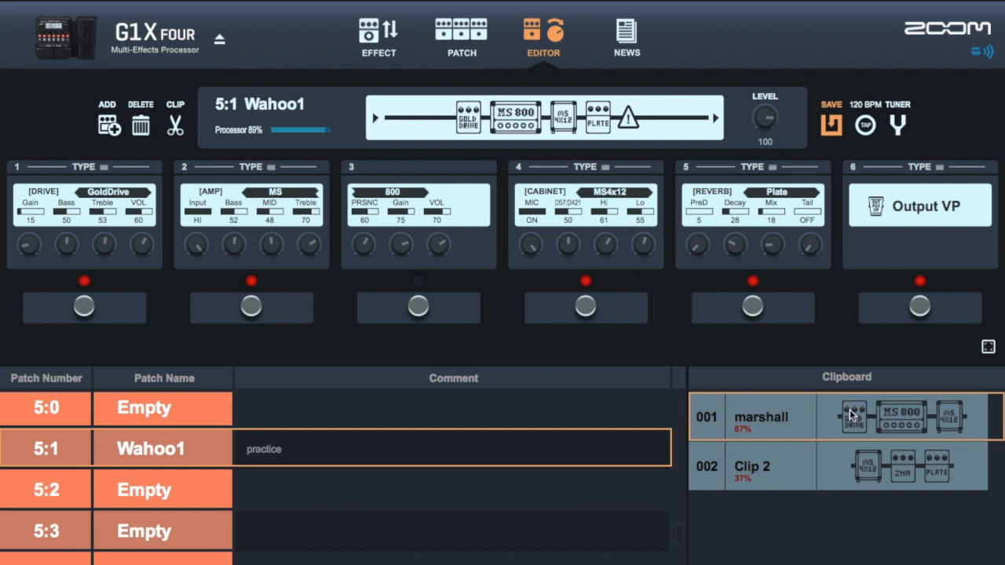
- Move the marshall clip below Clip 2 and rename Clip 2 as clip1
left_click_drag(856, 416, 850, 503)
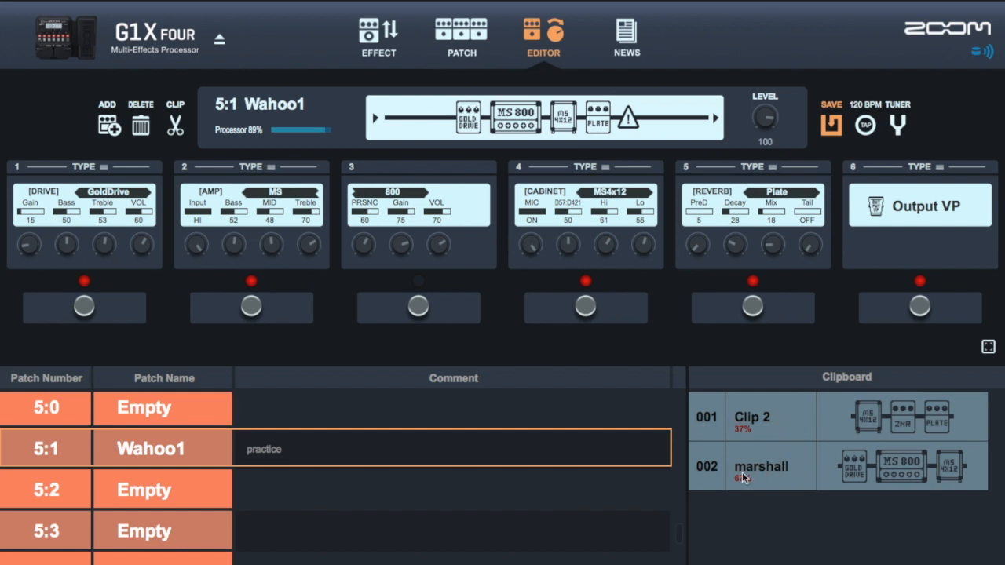
double_click(774, 415)
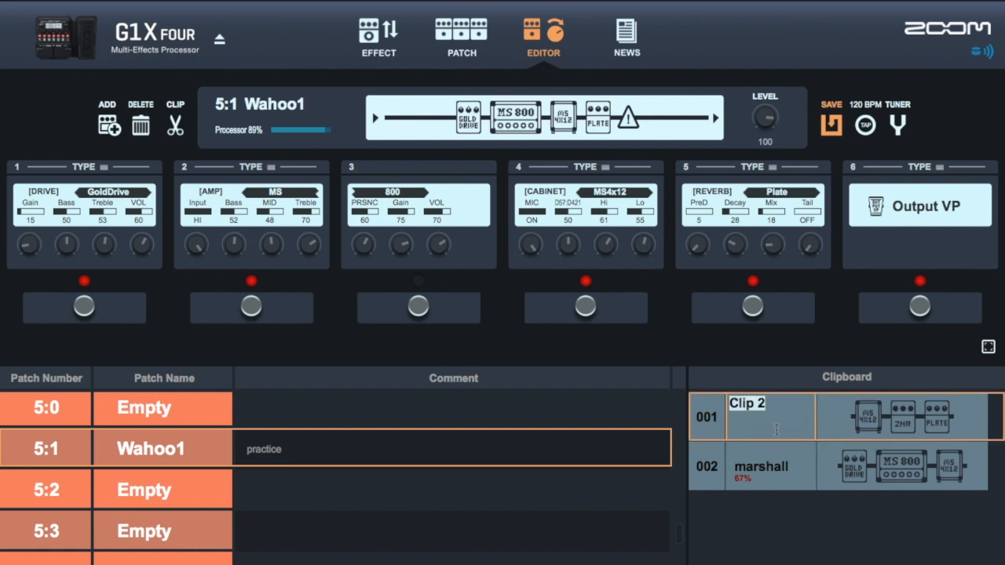
type("clip1")
key("Return")
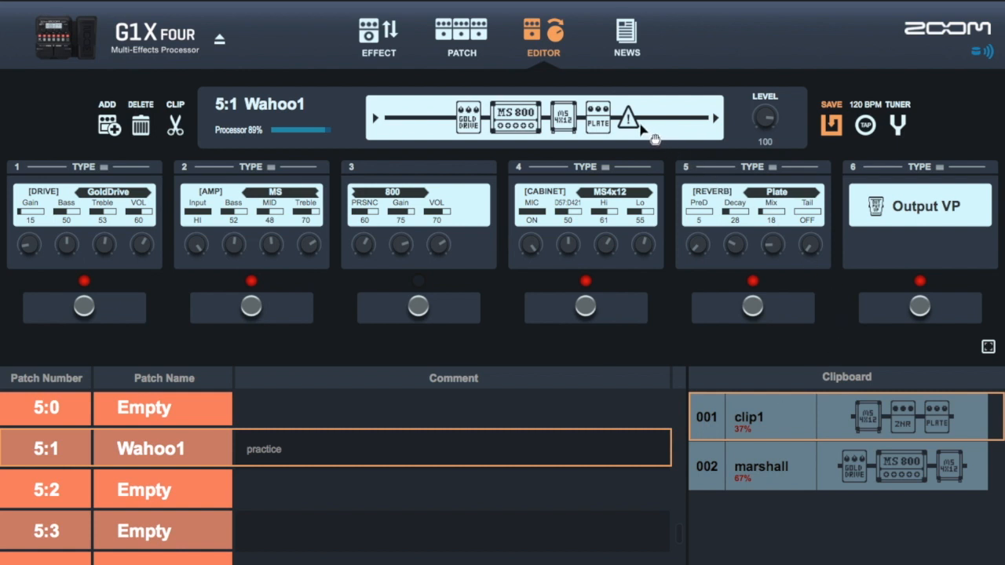
- Switch the slot 6 and slot 5 effects off and back on again
left_click(923, 309)
left_click(923, 309)
left_click(754, 303)
left_click(754, 303)
left_click(924, 309)
left_click(924, 309)
- Try PDL Rev and PDL Delay as the slot 6 effect before choosing Output VP again
left_click(942, 168)
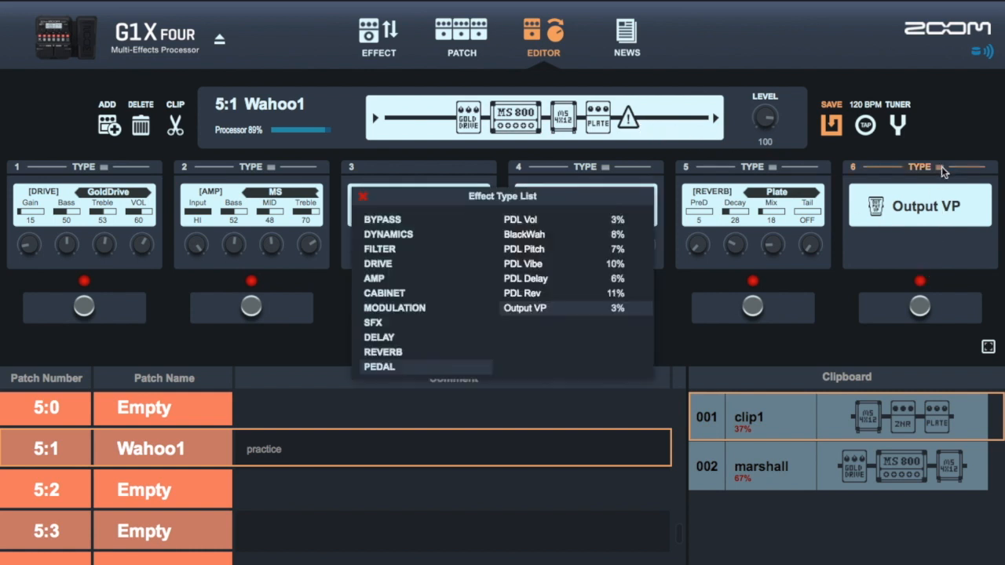
left_click(559, 298)
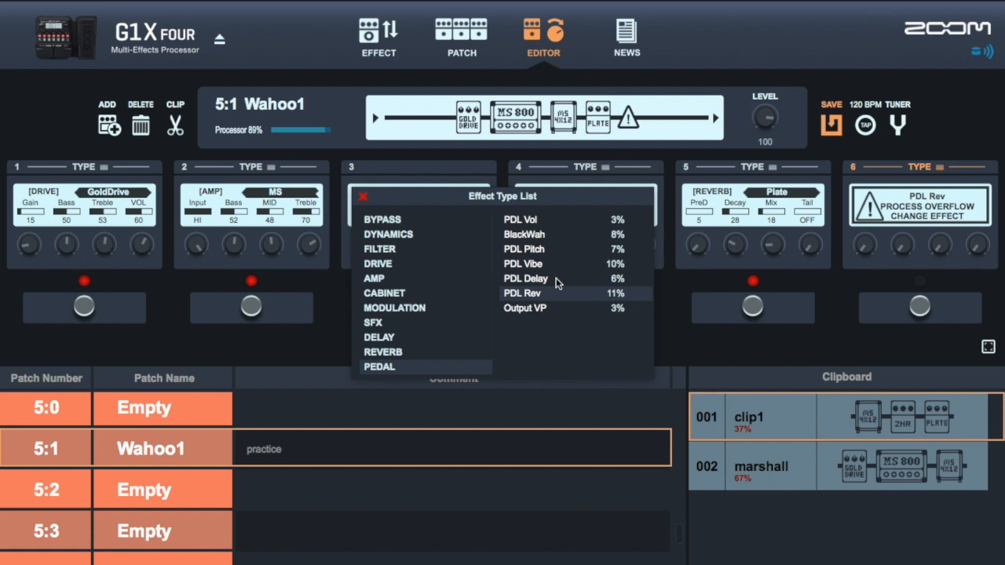
left_click(556, 278)
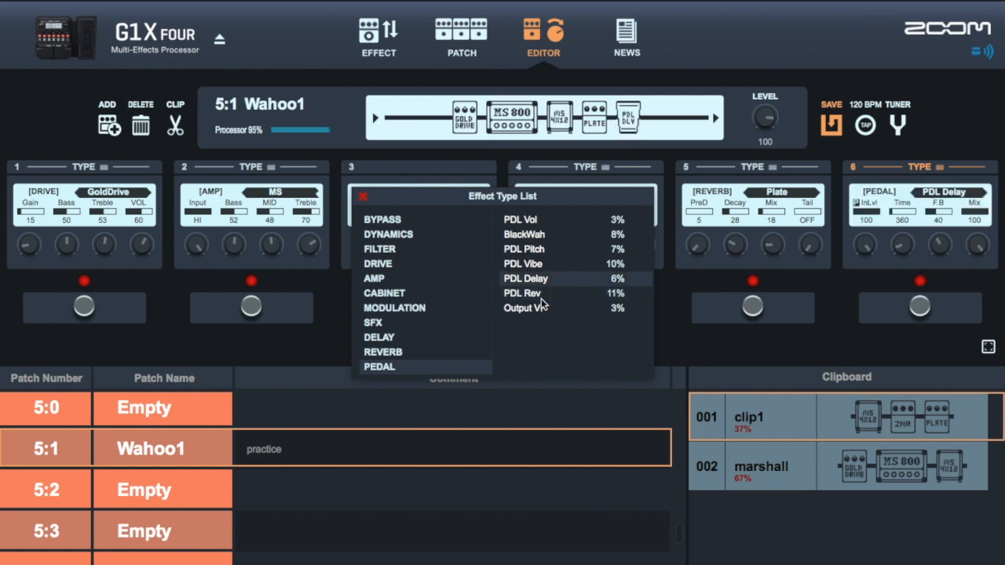
left_click(540, 310)
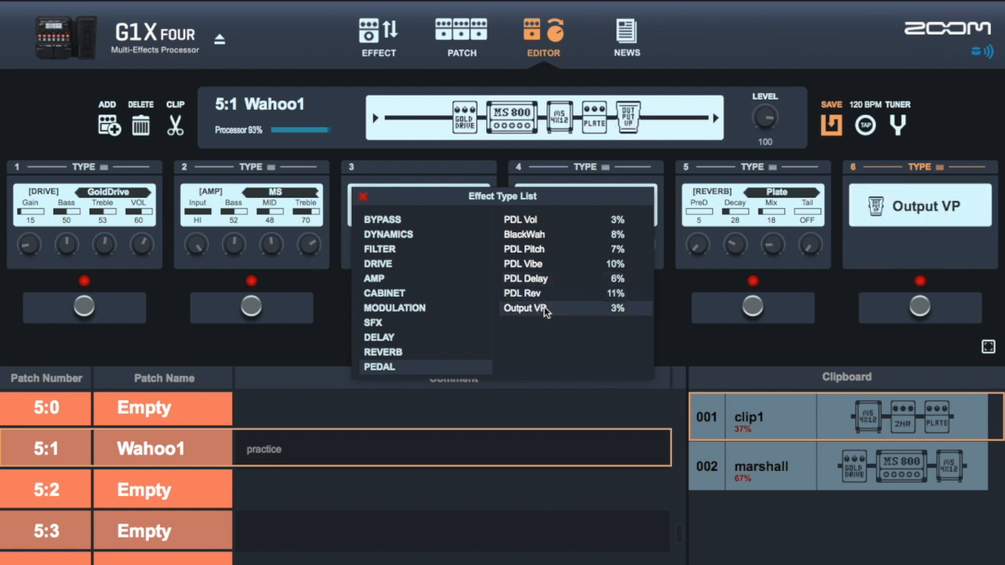
left_click(363, 196)
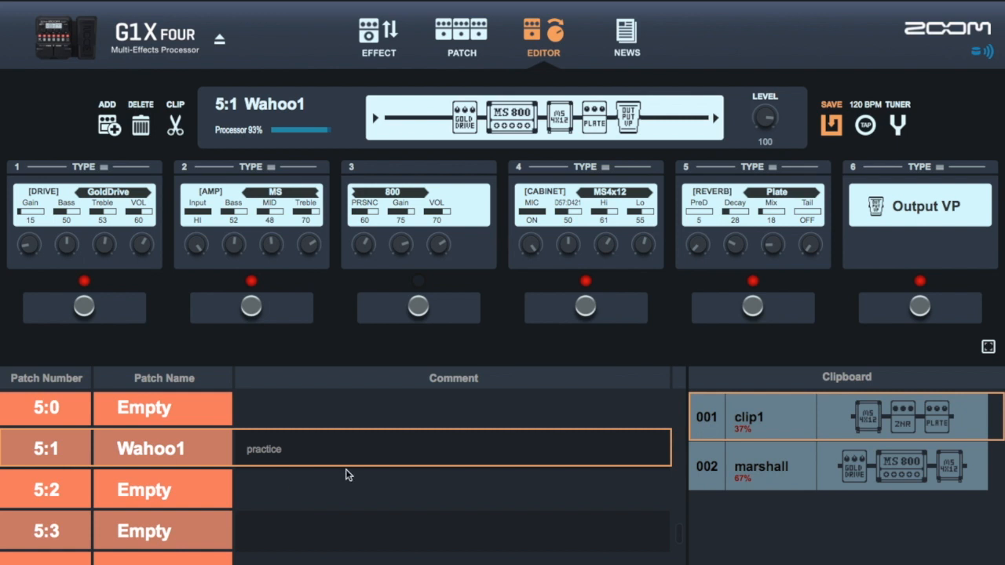
- Switch to patch 5:0, saving the changes to patch 5:1 Wahoo1
left_click(622, 415)
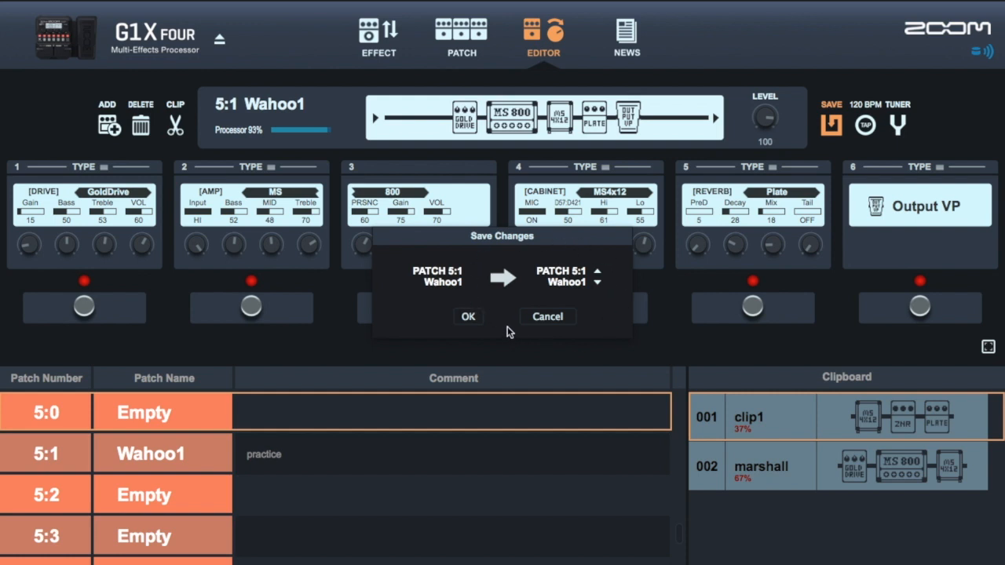
left_click(468, 316)
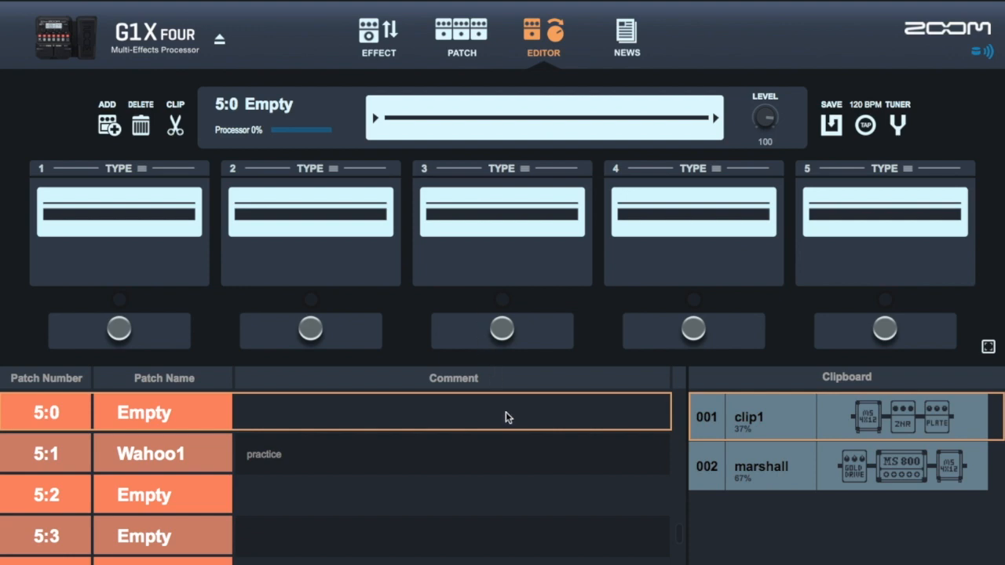
- Step upward through the patch list to patch 1:0 MS HiGain
key("Up")
key("Up")
key("Up")
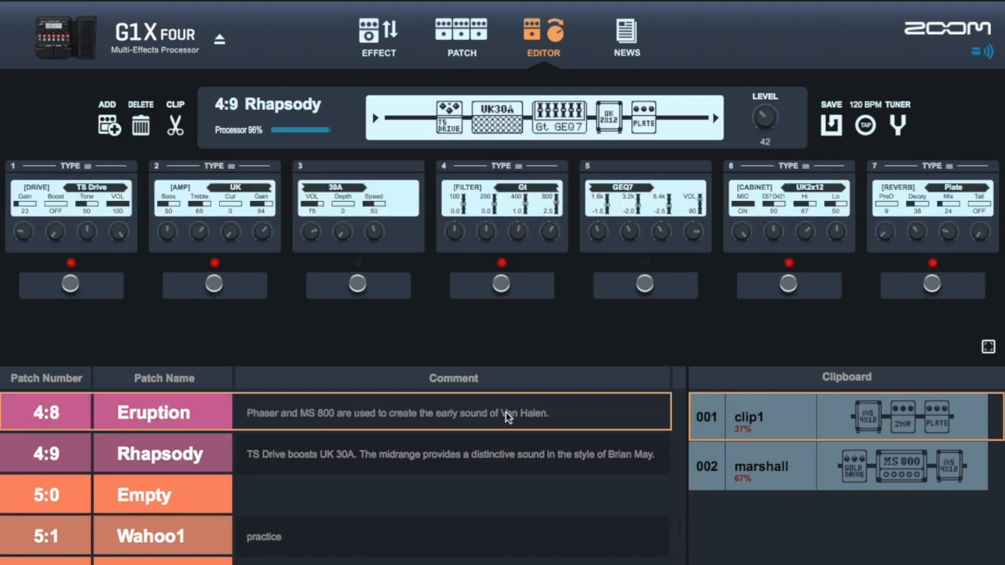
key("Up")
key("Up")
key("Up")
key("Up")
key("Up")
key("Up")
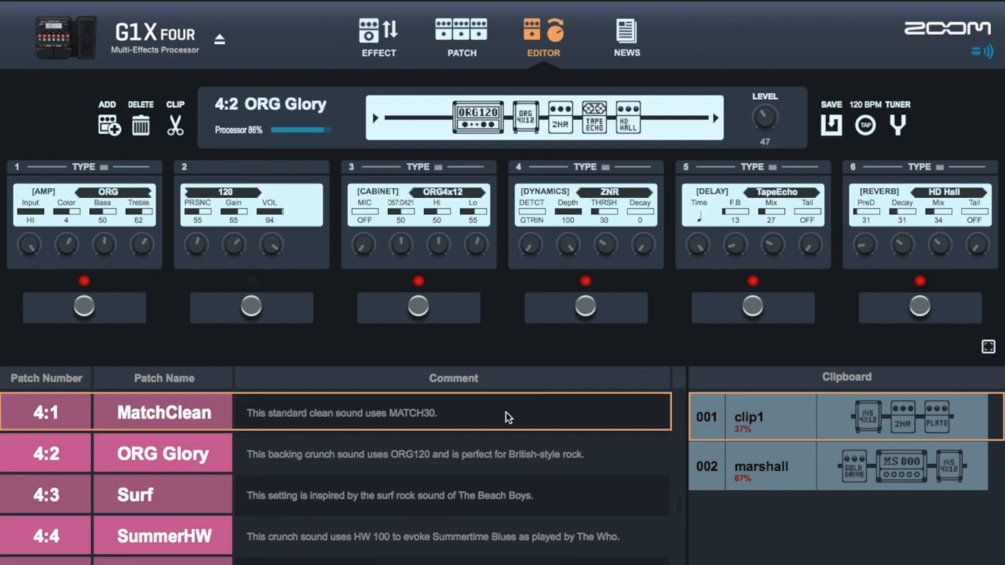
key("Up")
key("Up")
key("Up")
key("Up")
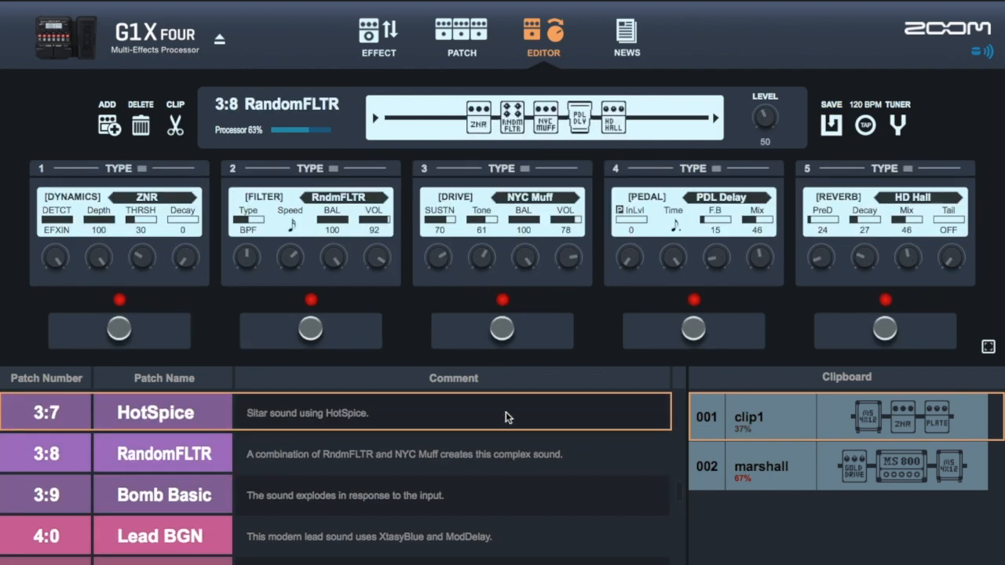
key("Up")
key("Up")
key("Up")
key("Up")
key("Up")
key("Up")
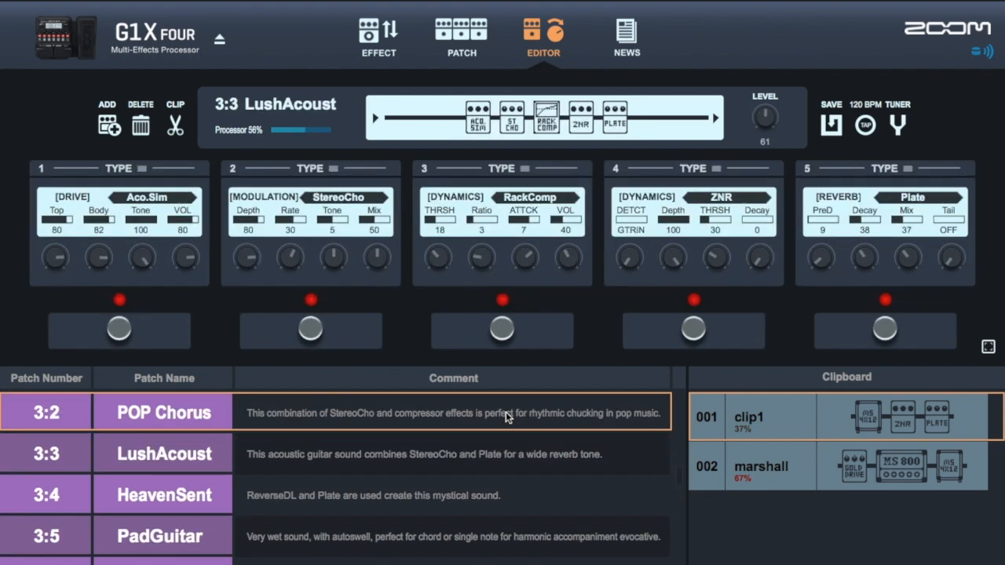
key("Up")
key("Up")
key("Up")
key("Up")
key("Up")
key("Up")
key("Up")
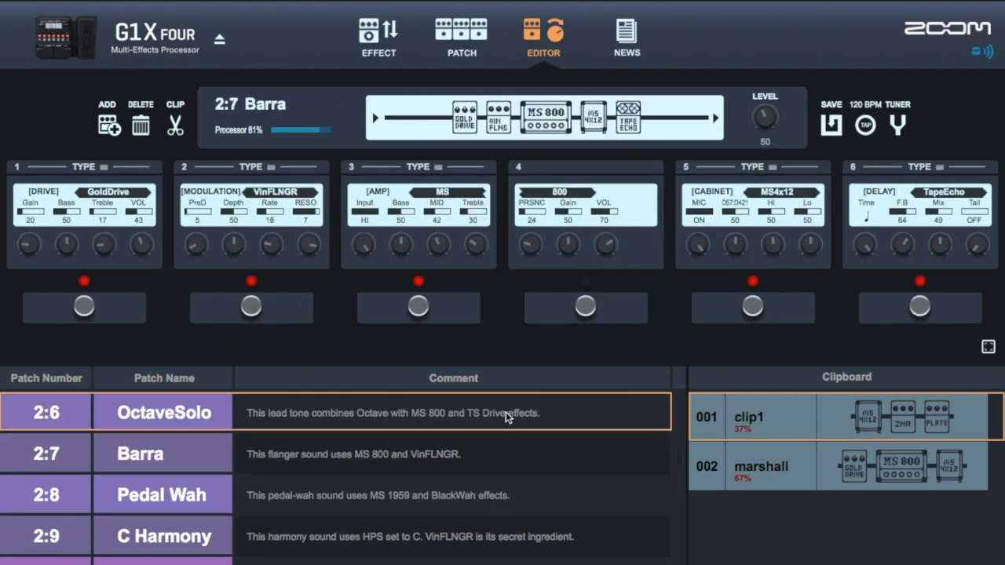
key("Up")
key("Up")
key("Up")
key("Up")
key("Up")
key("Up")
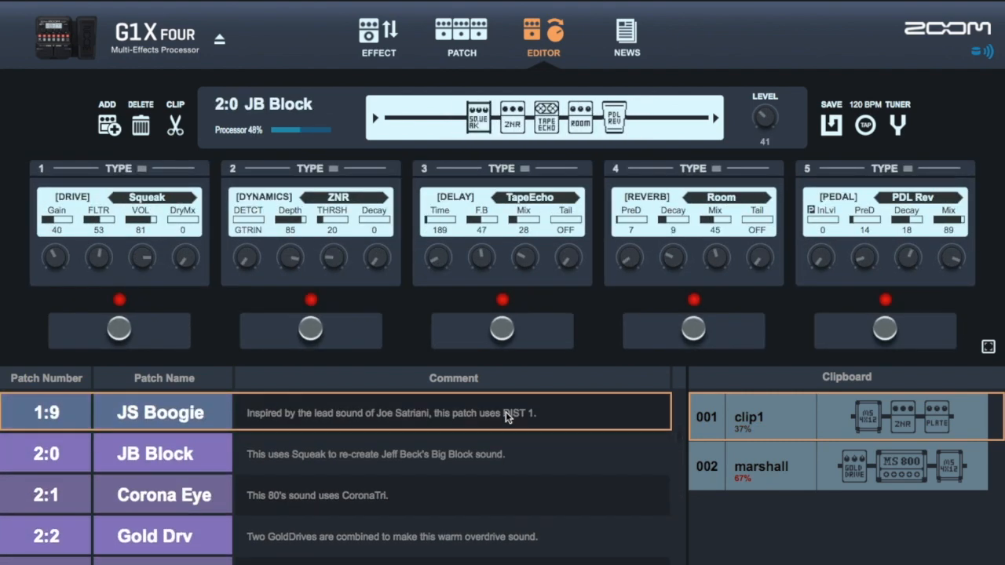
key("Up")
key("Up")
key("Up")
key("Up")
key("Up")
key("Up")
key("Up")
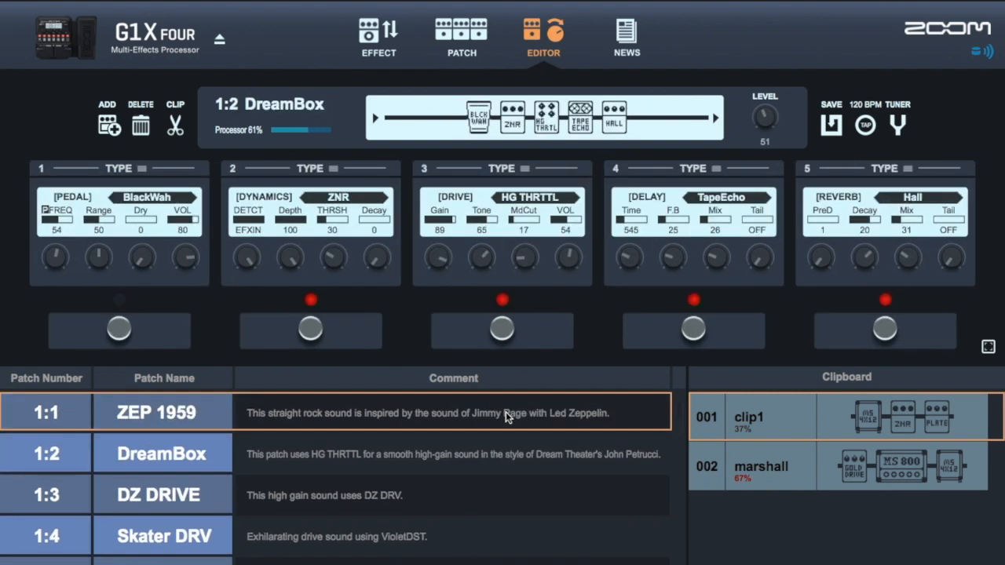
key("Up")
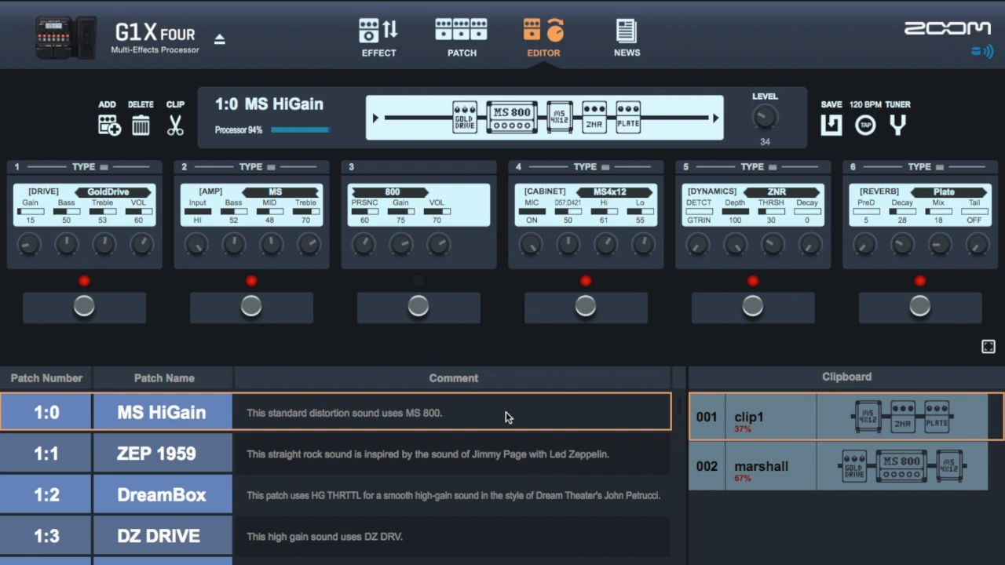